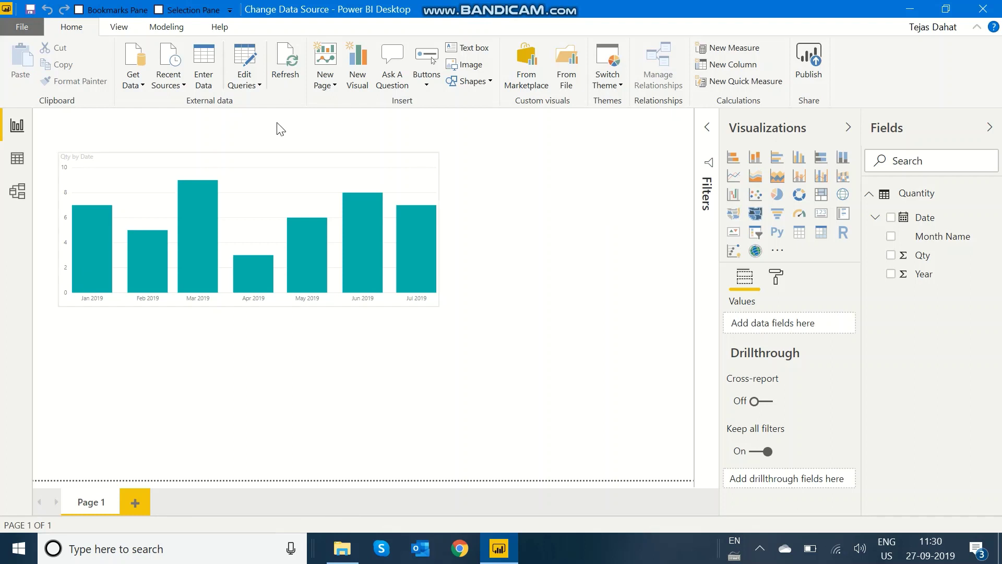
left_click(239, 86)
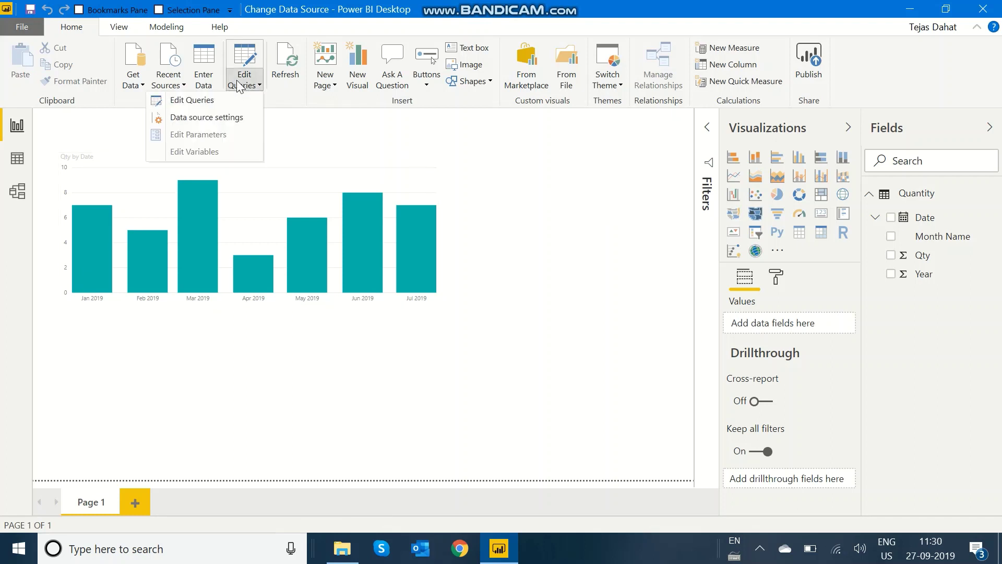
left_click(238, 125)
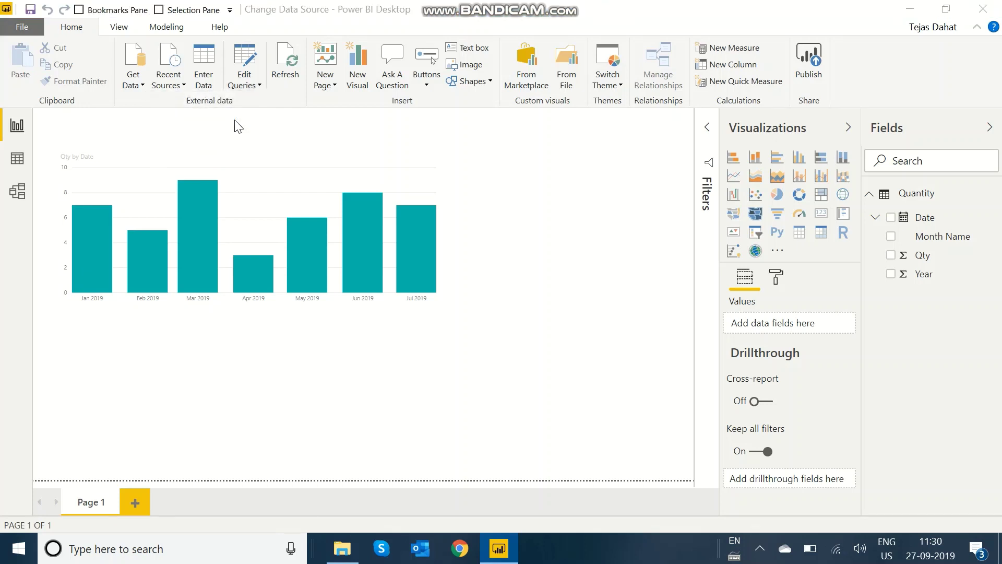
left_click(344, 197)
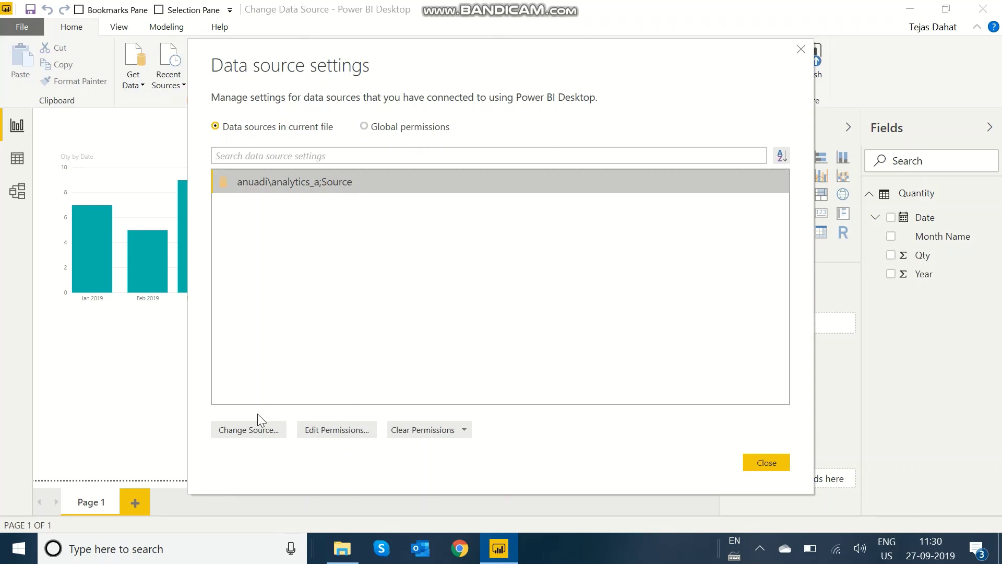
left_click(252, 431)
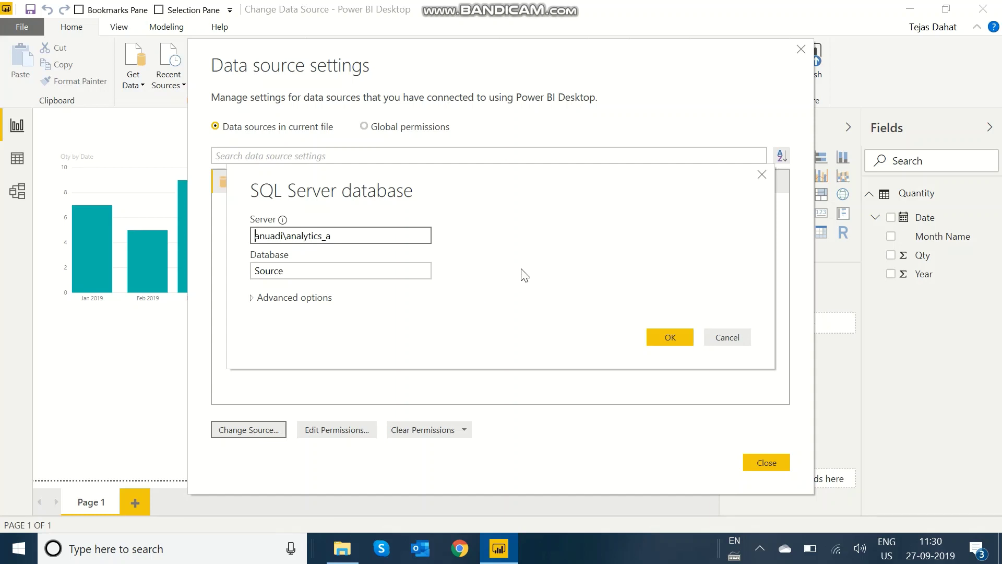
left_click(671, 338)
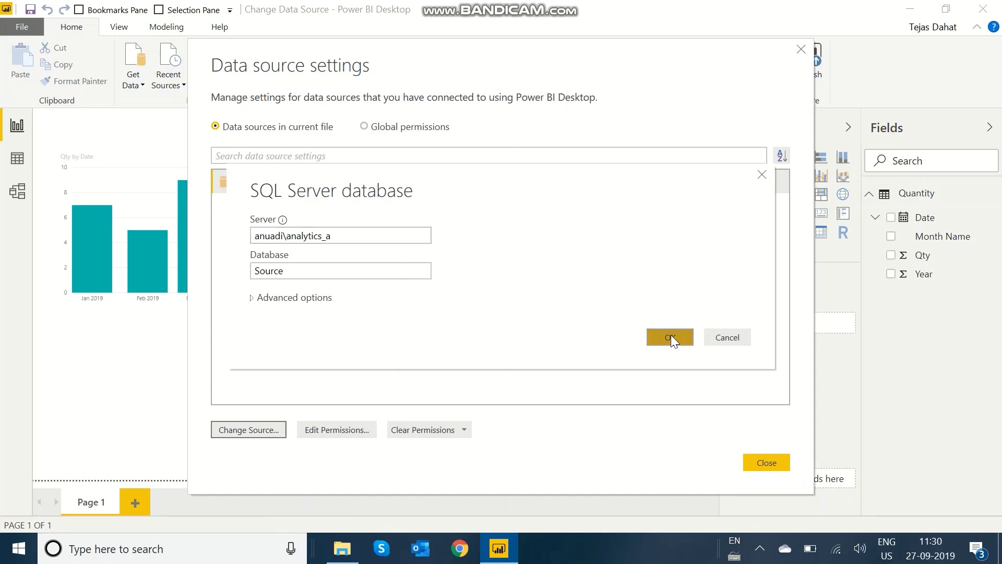
left_click(801, 51)
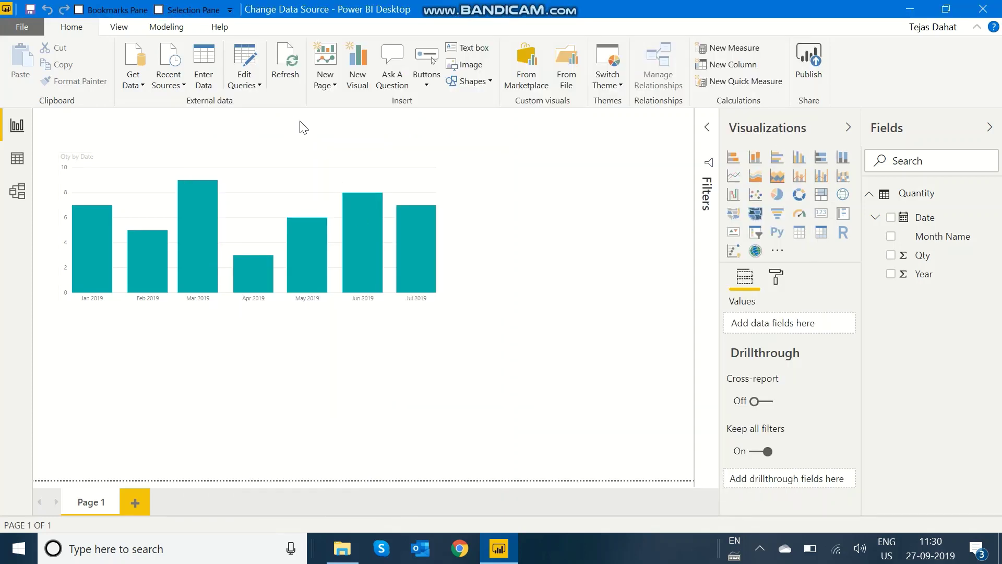
Import Sheet1 from the TestData.xlsx workbook as a new Excel query
left_click(246, 64)
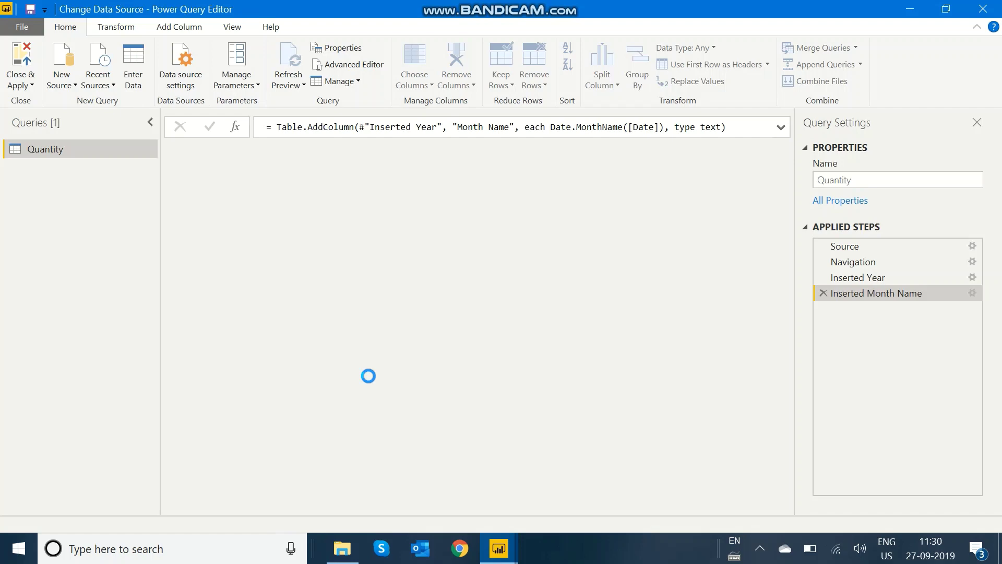
left_click(60, 81)
left_click(59, 124)
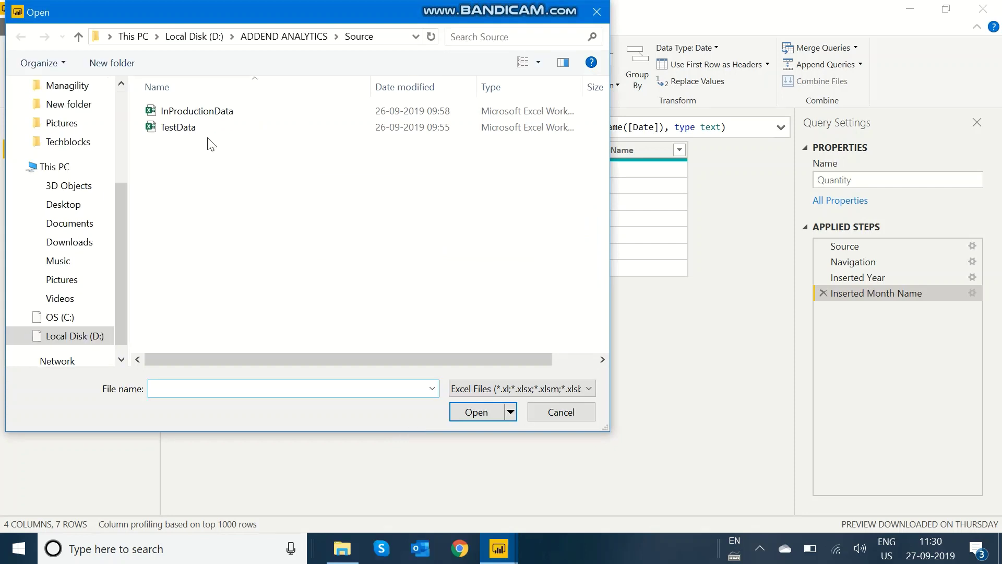
left_click(192, 127)
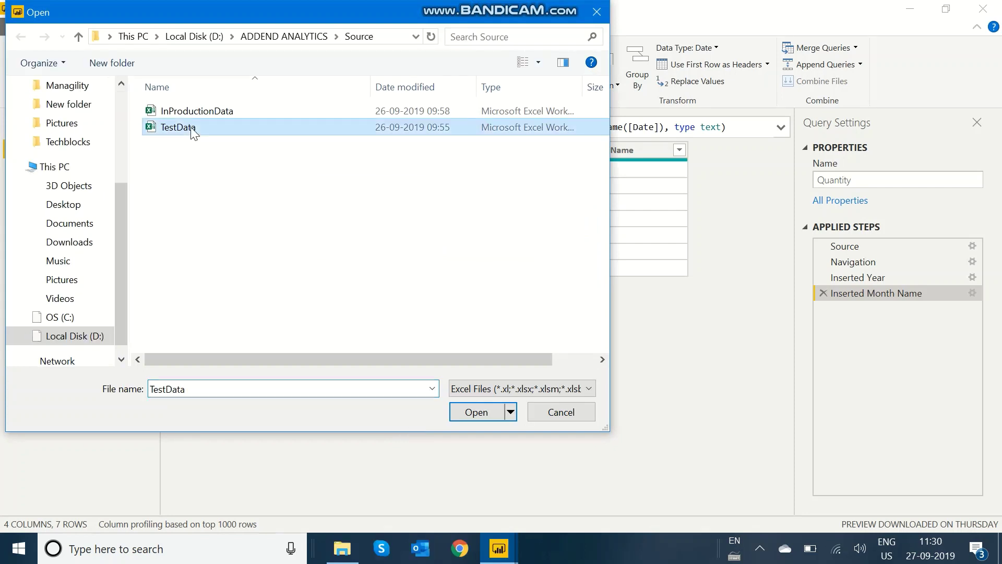
left_click(473, 412)
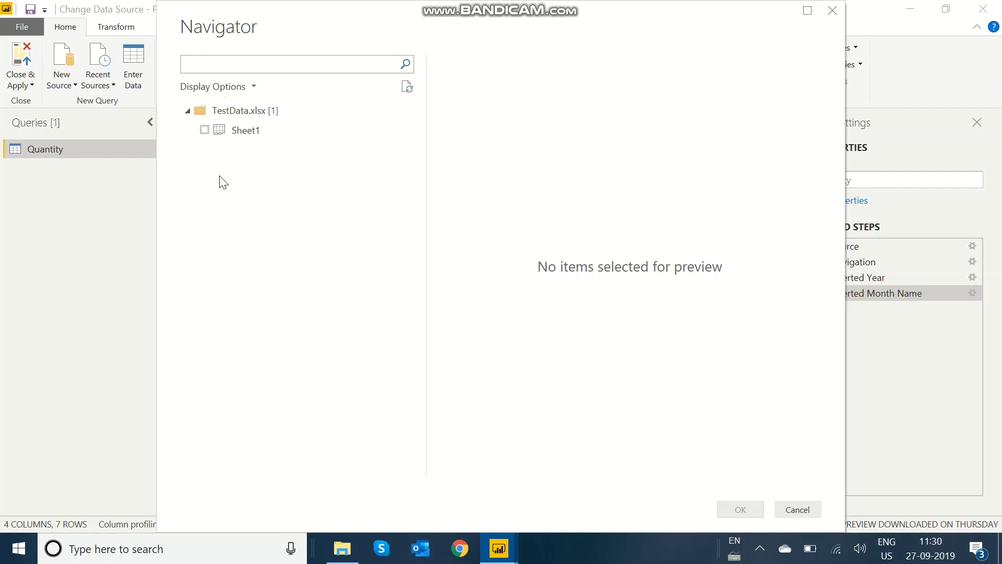
left_click(204, 129)
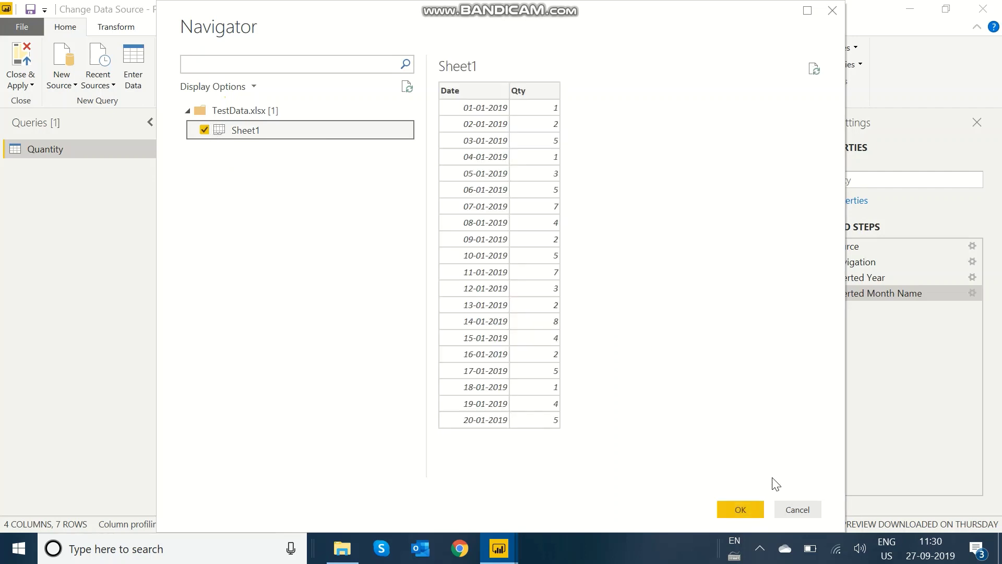
left_click(741, 509)
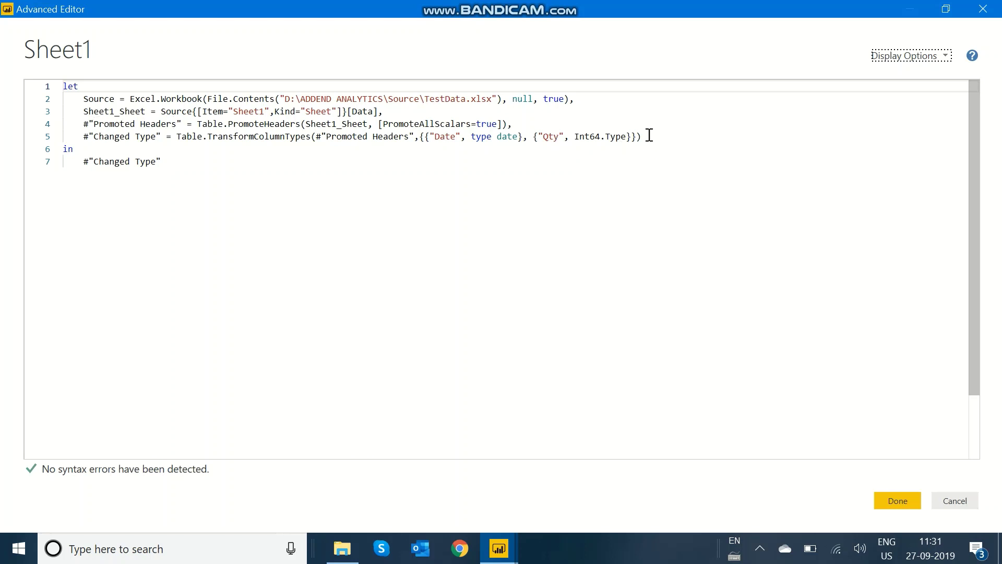
mouse_move(647, 136)
left_mouse_down()
mouse_move(118, 121)
mouse_move(67, 111)
mouse_move(68, 99)
left_mouse_up()
key("ctrl+c")
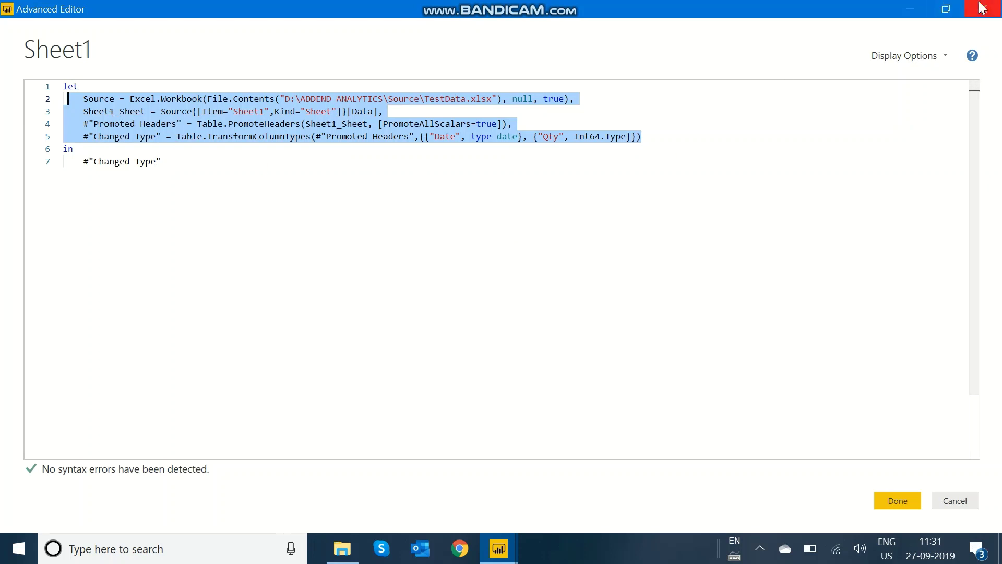
left_click(901, 502)
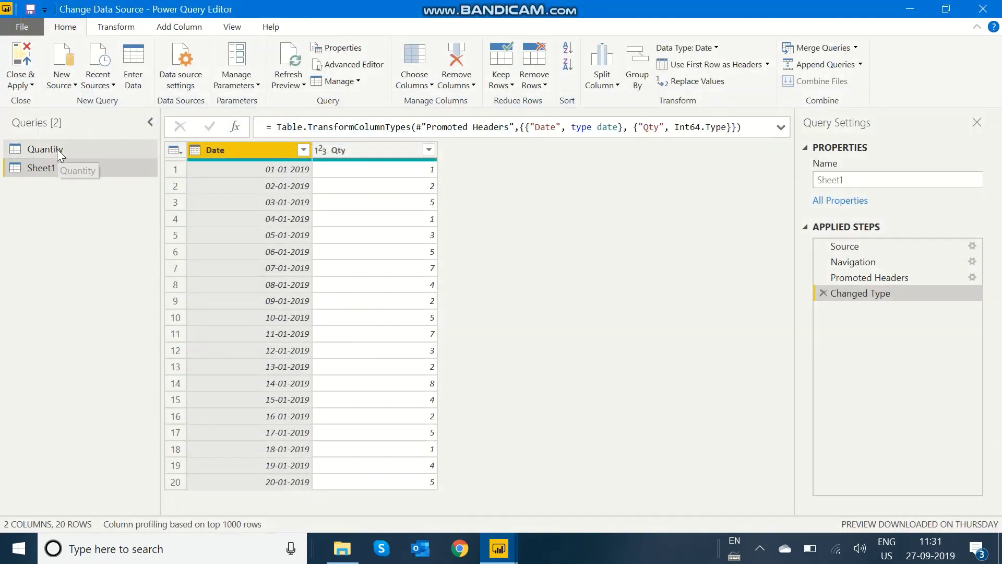
Replace the Quantity query's three SQL Server source lines with the pasted Excel workbook code plus a comma
left_click(58, 149)
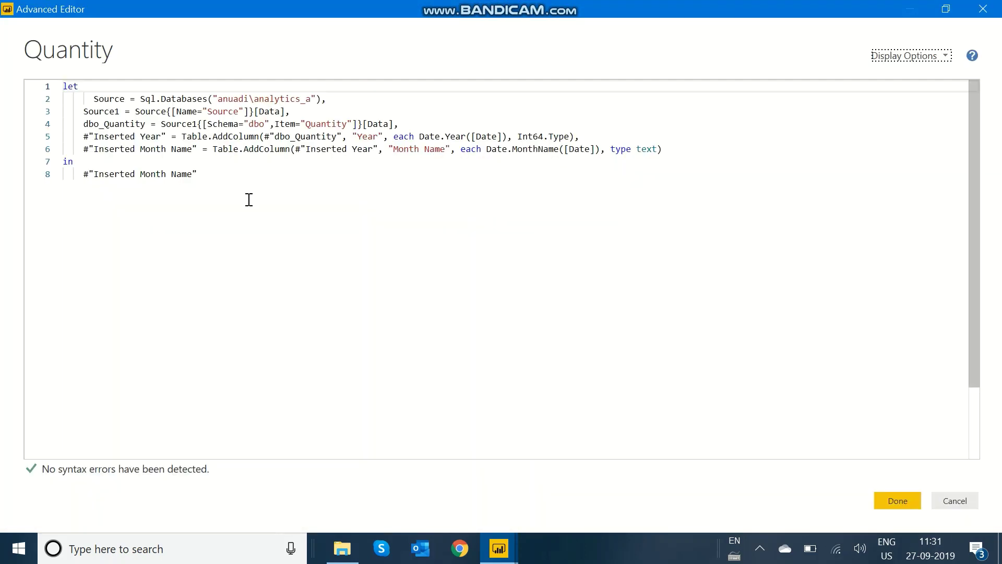
left_click(406, 126)
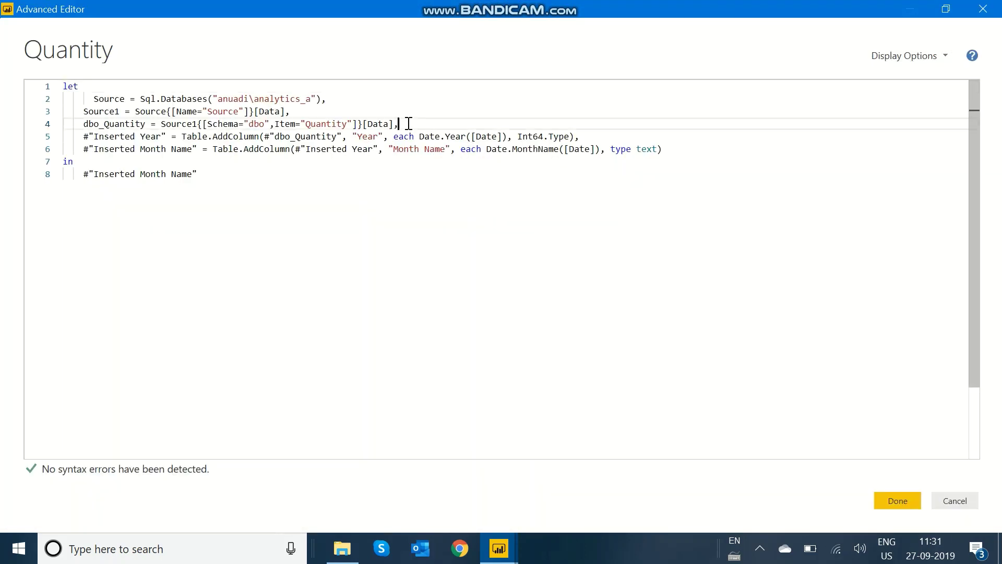
left_click(95, 98)
left_click_drag(94, 98, 401, 123)
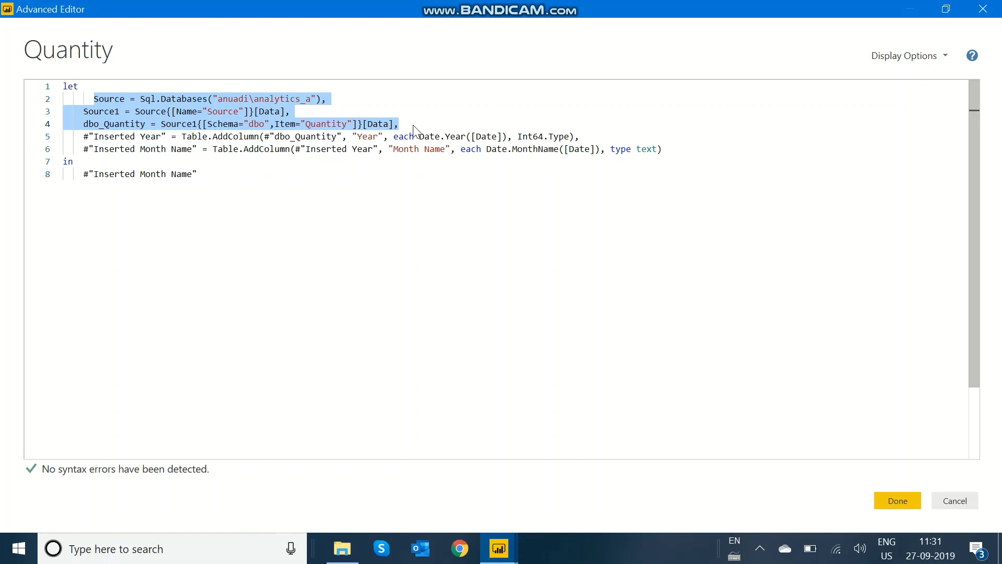
key("ctrl+v")
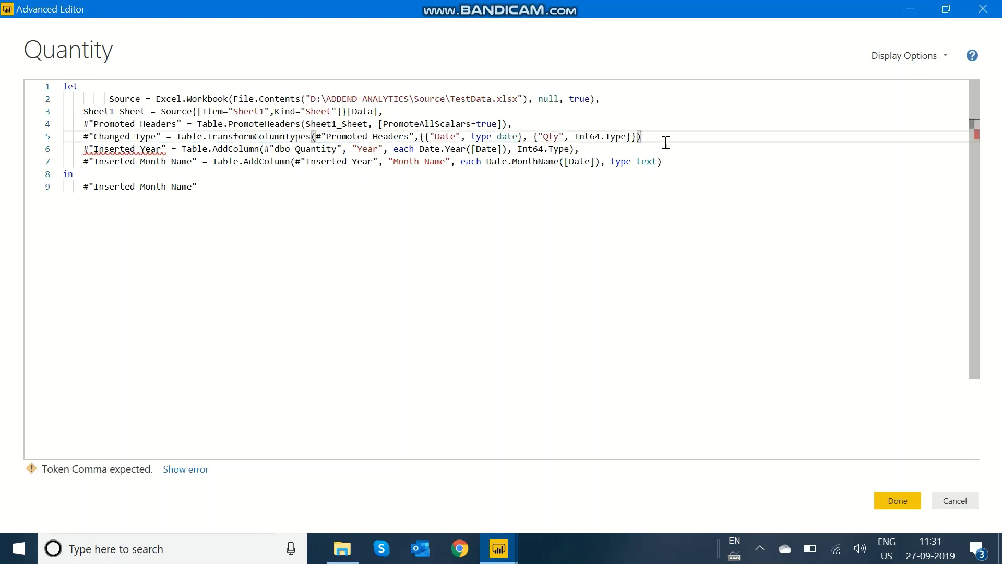
type(",")
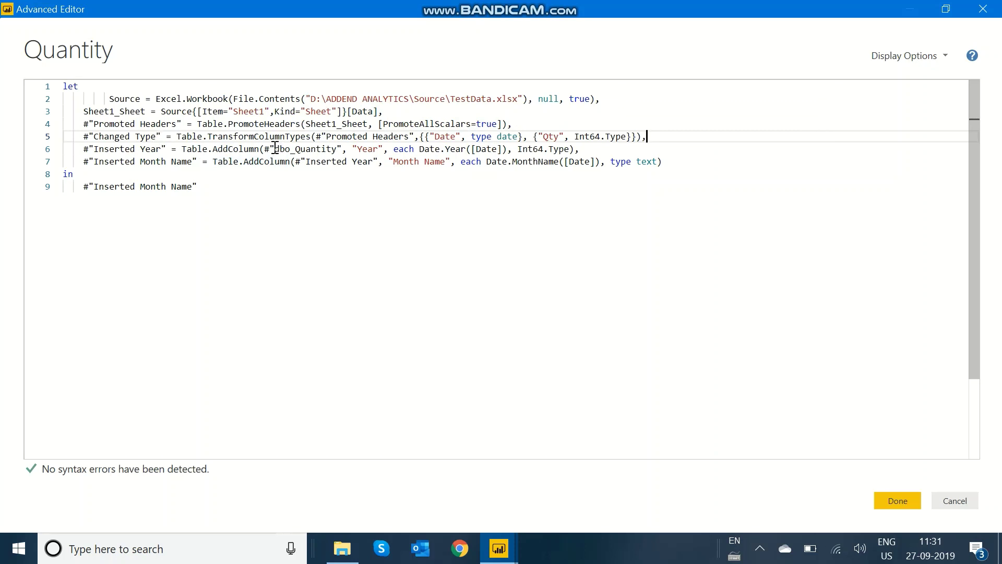
Make the Inserted Year step reference Changed Type instead of dbo_Quantity
left_click_drag(275, 150, 338, 152)
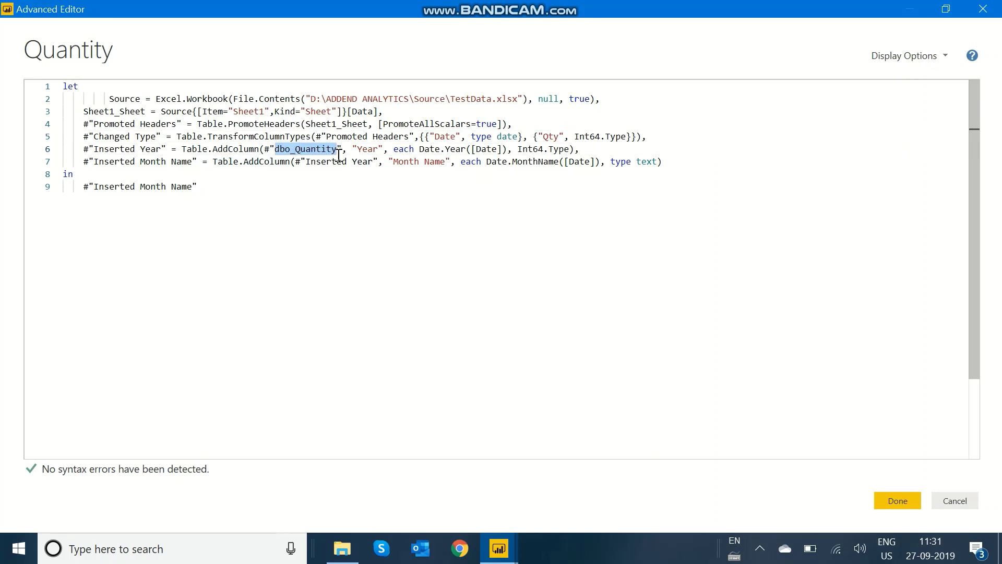
key("BackSpace")
left_click(157, 137)
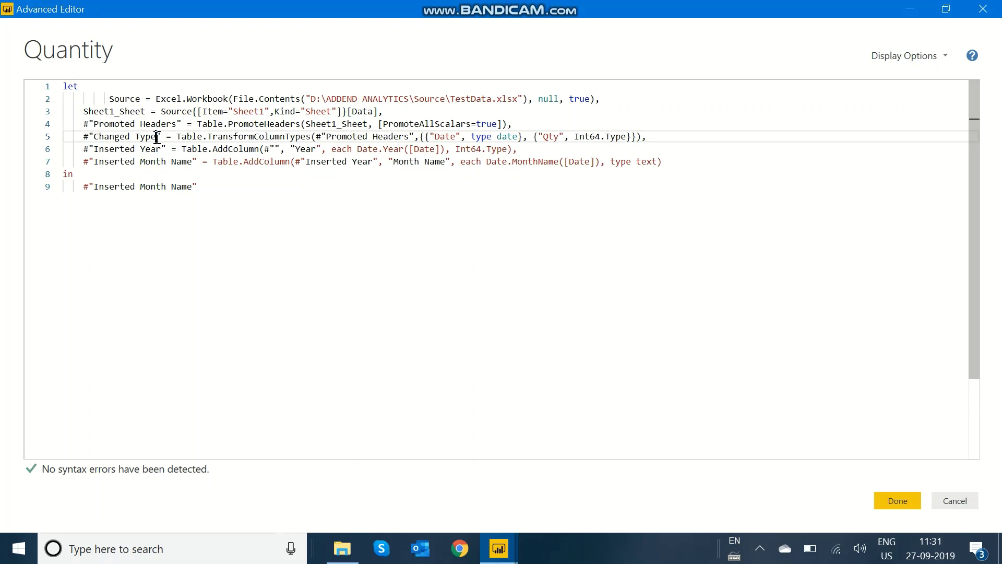
left_click_drag(156, 137, 94, 136)
key("ctrl+c")
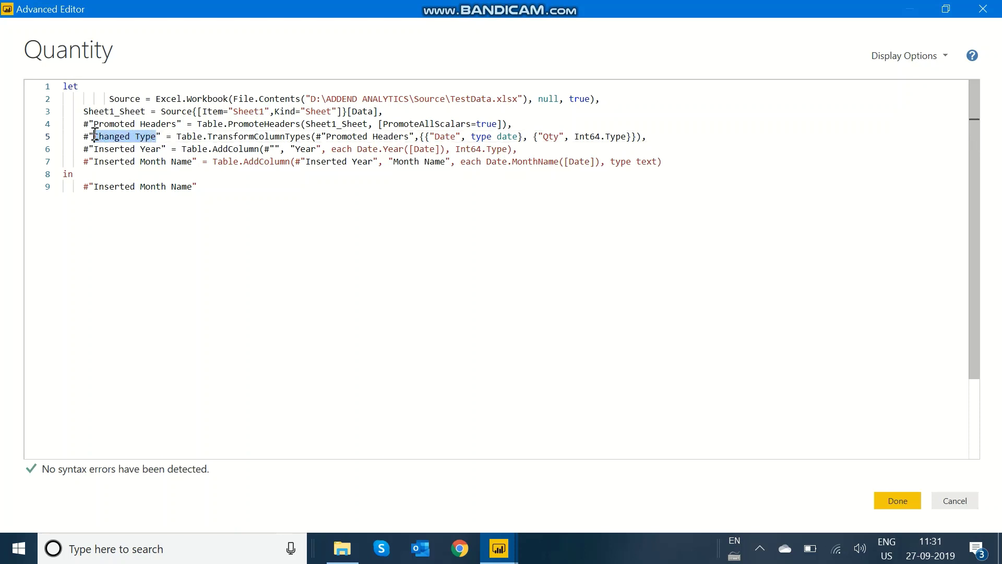
left_click(272, 148)
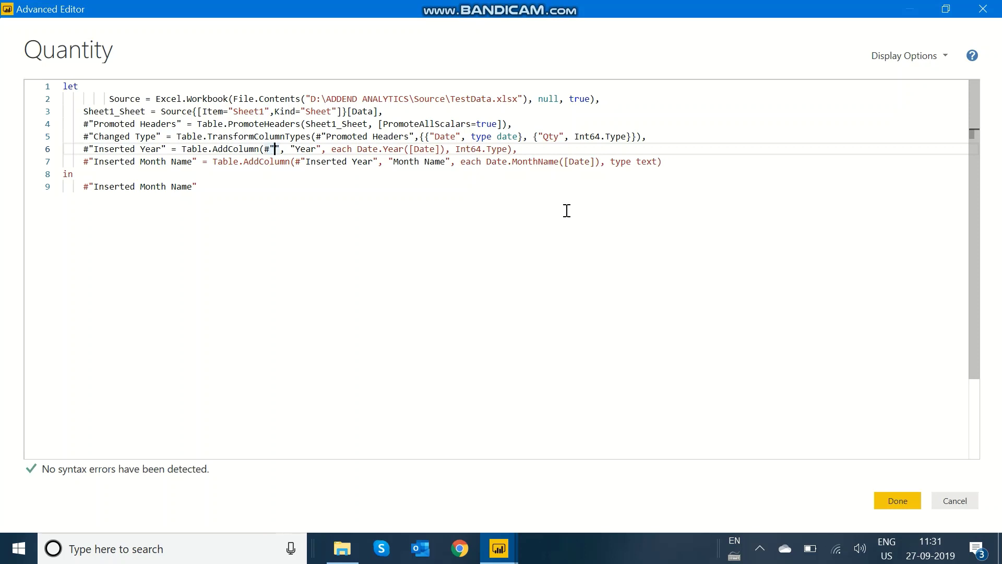
key("ctrl+v")
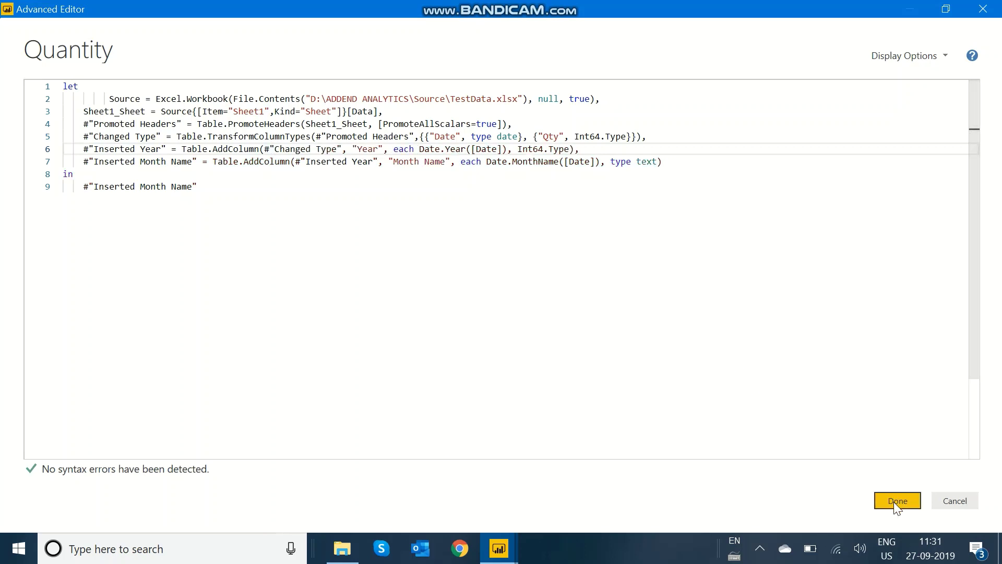
Save the edited Quantity code and delete the leftover Sheet1 query
left_click(894, 502)
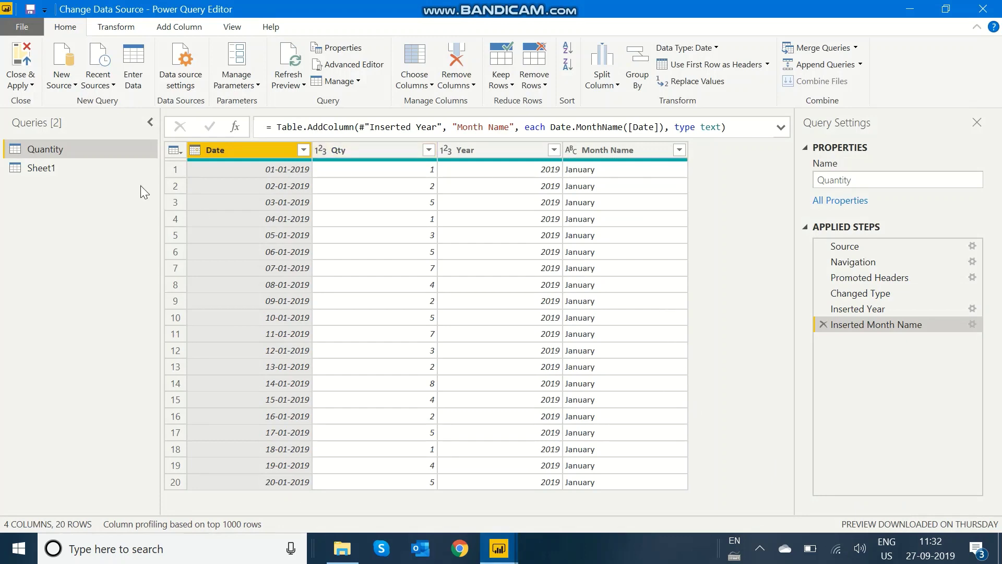
left_click(65, 174)
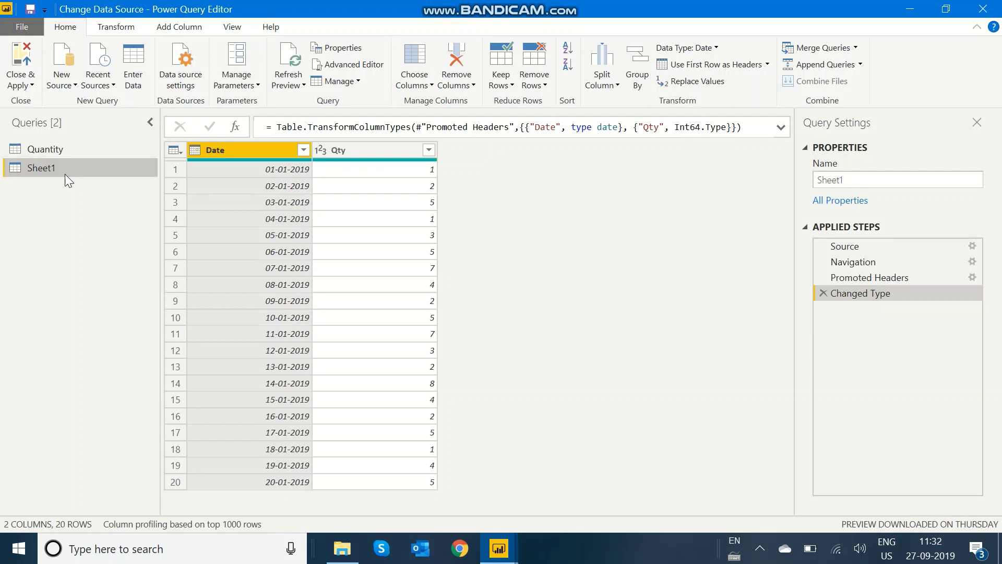
right_click(64, 175)
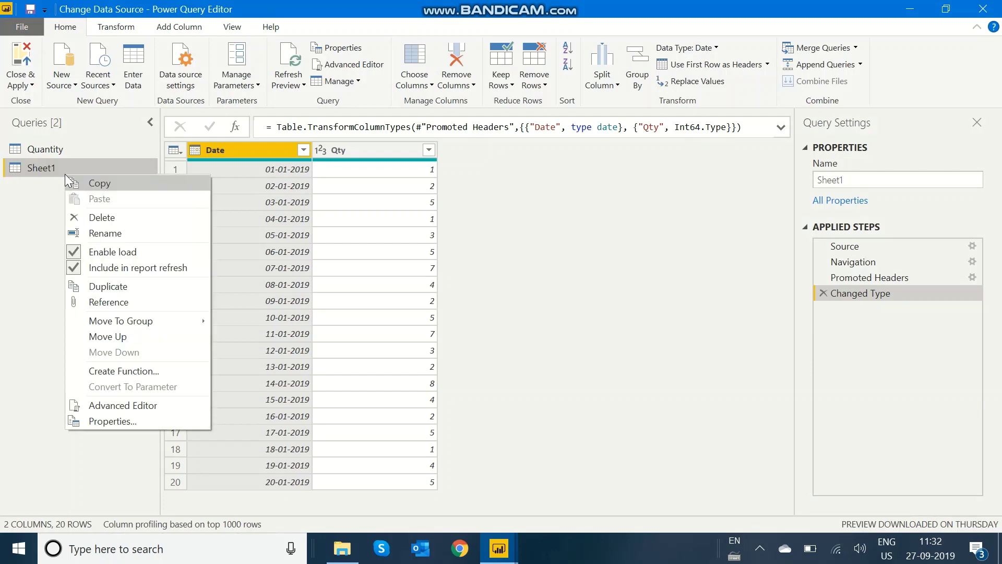
left_click(111, 219)
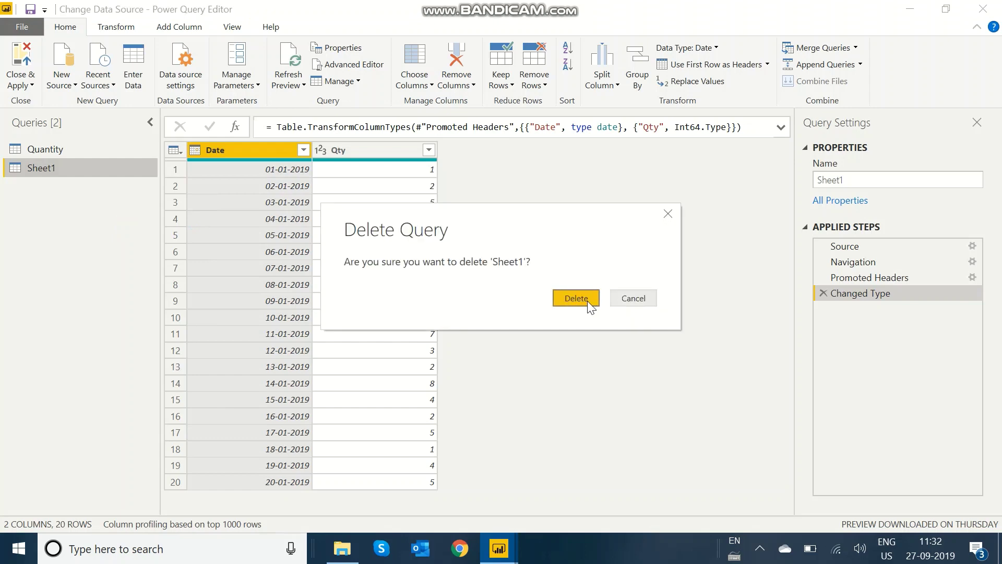
left_click(587, 300)
Close & Apply so the Qty by Date chart shows the TestData.xlsx values
left_click(32, 150)
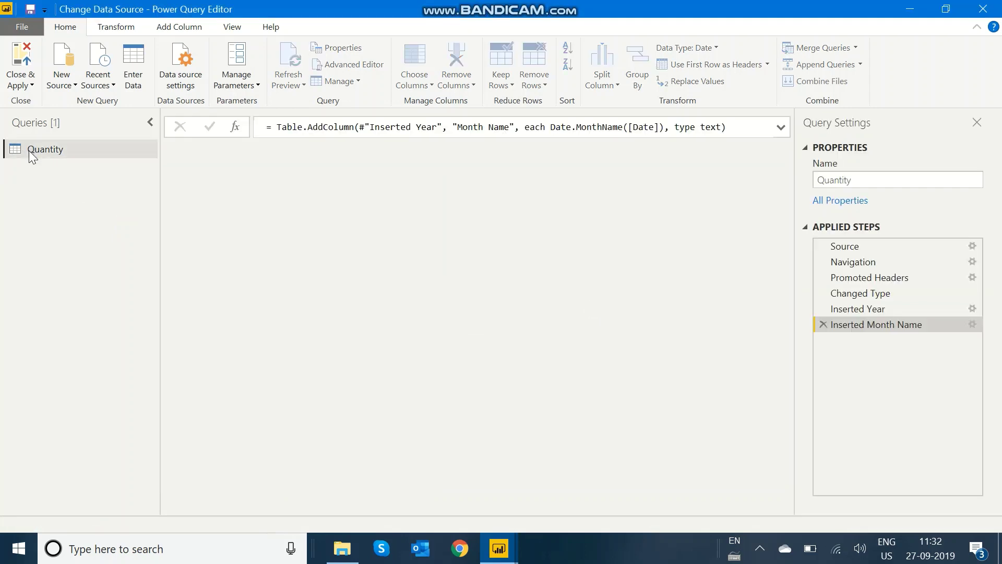
left_click(26, 85)
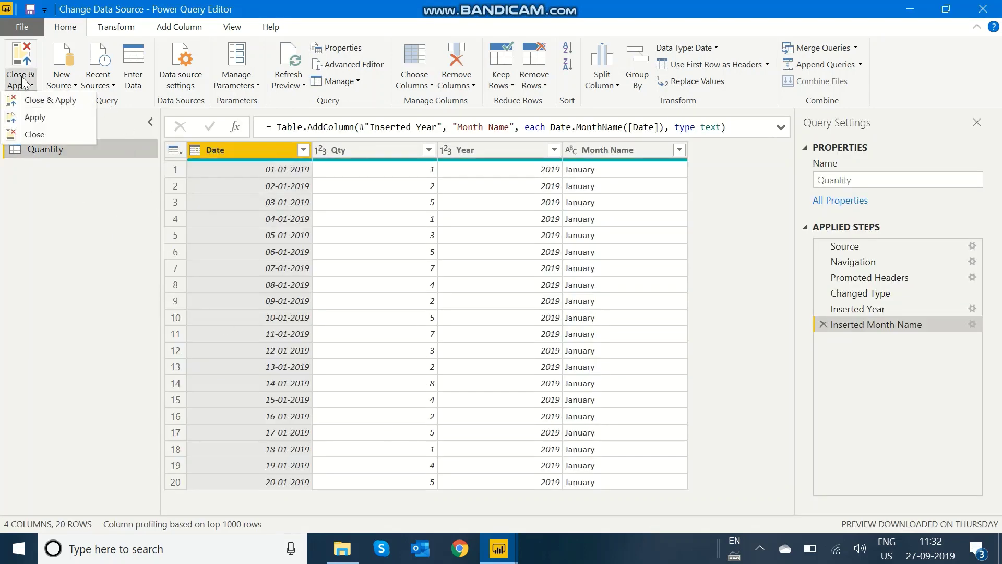
left_click(40, 101)
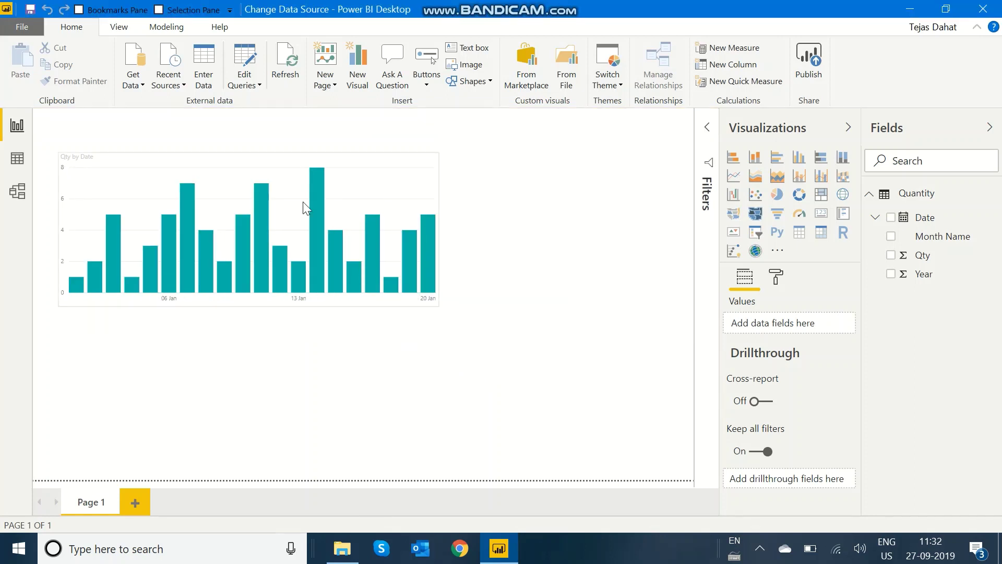
left_click(252, 80)
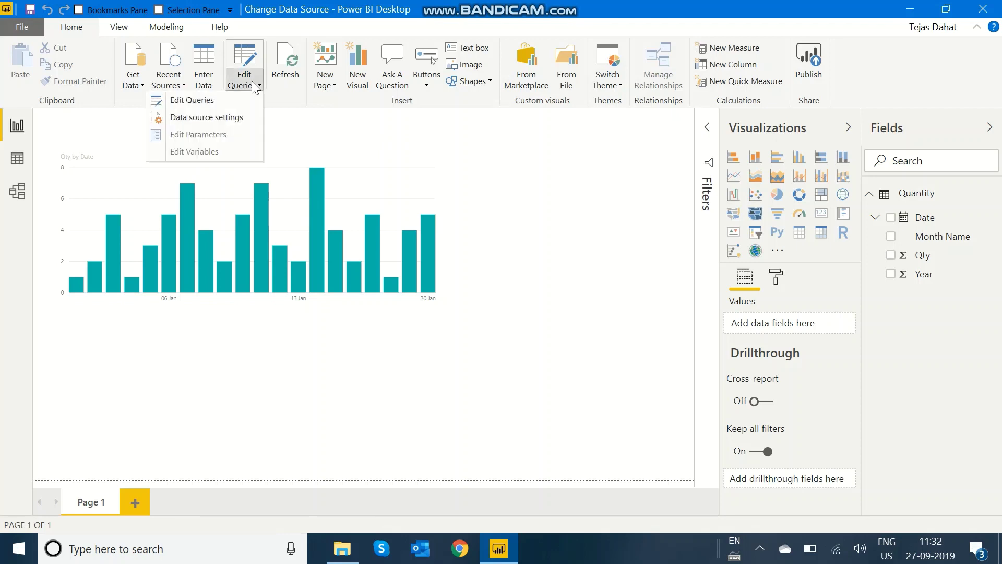
left_click(239, 123)
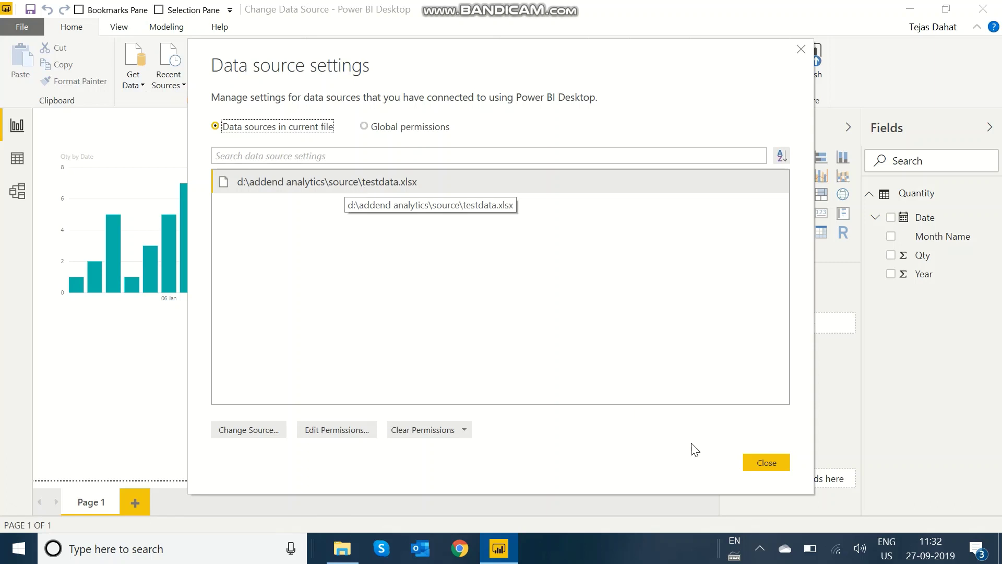
left_click(748, 463)
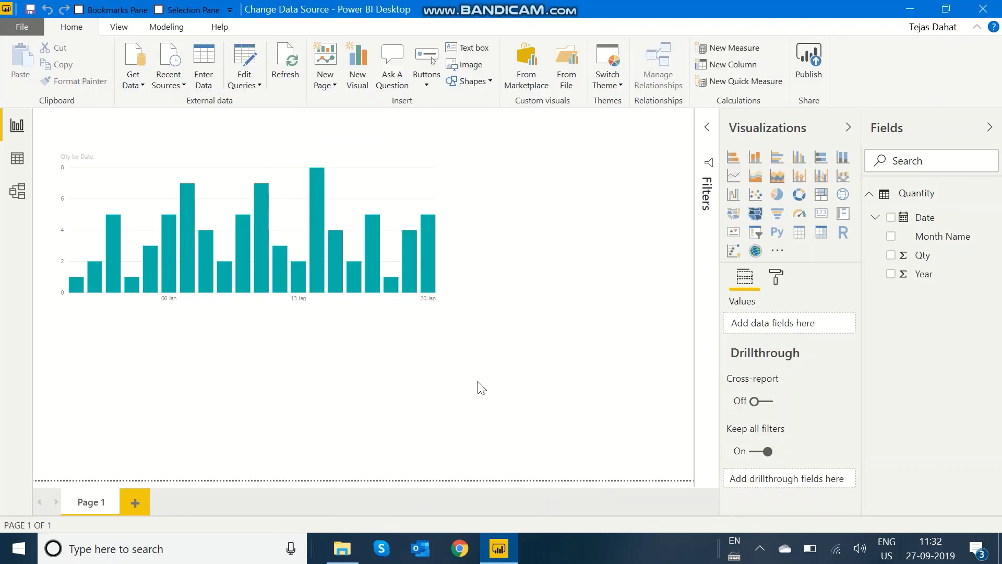